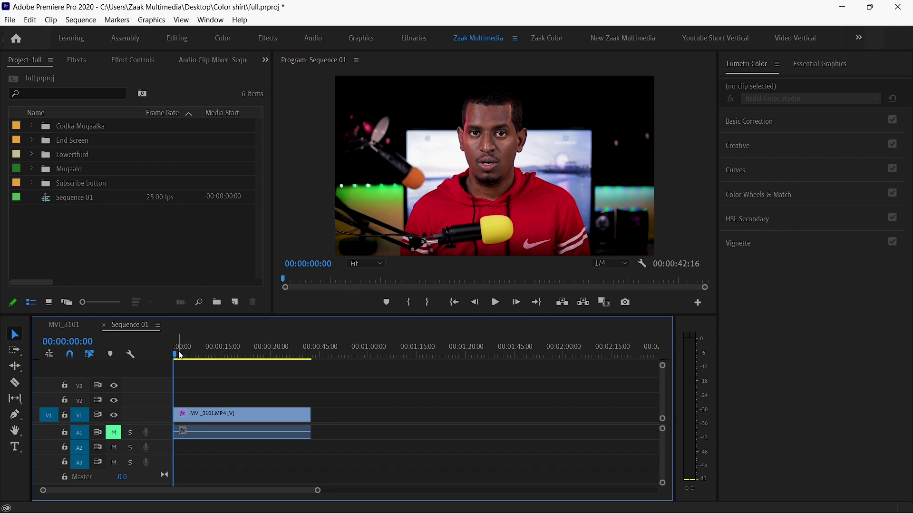
Scrub the playhead over the MVI_3101 clip so its Lumetri Color settings load
mouse_move(176, 356)
mouse_down()
mouse_move(218, 357)
mouse_move(172, 359)
mouse_up()
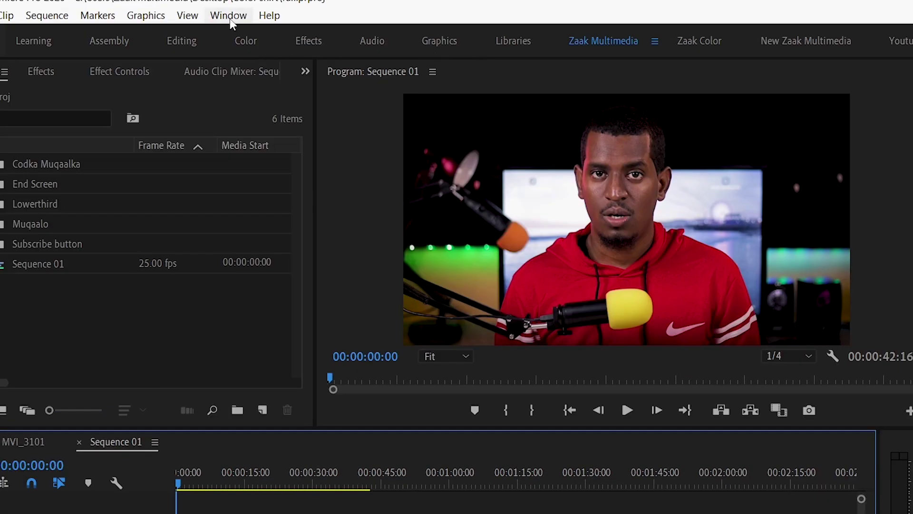
Show the Lumetri Color panel from the Window menu and deselect the clip
click(229, 16)
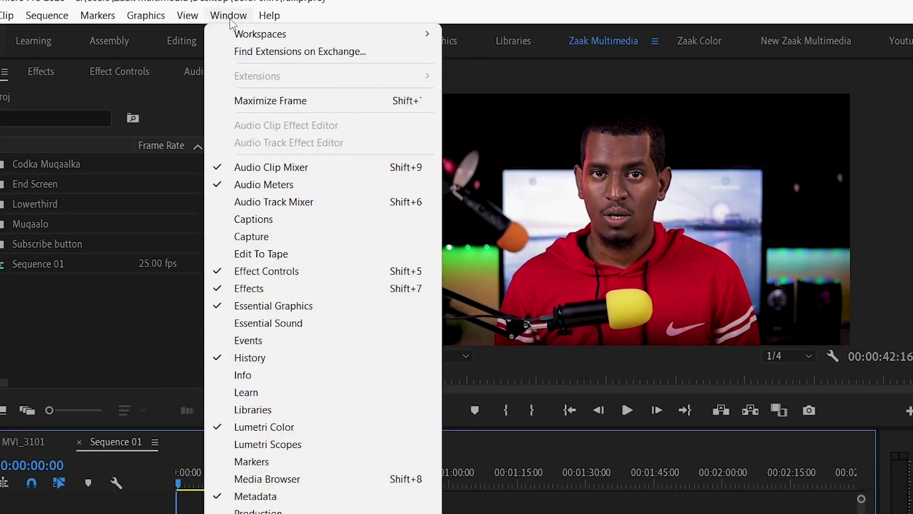
click(292, 427)
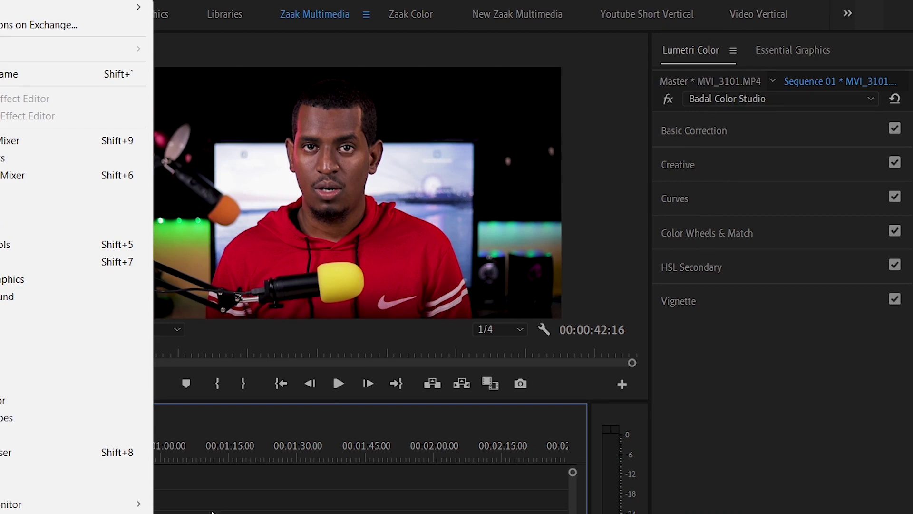
click(285, 472)
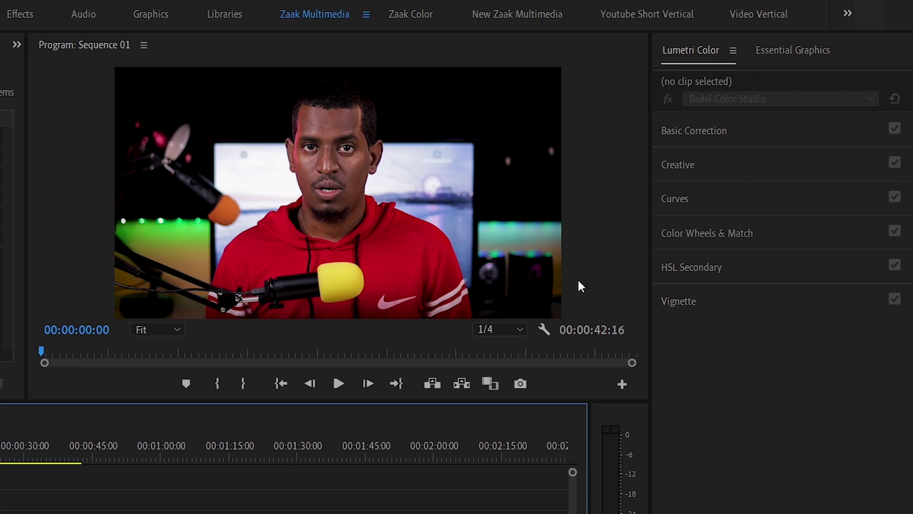
Expand HSL Secondary, select the MVI_3101 clip, and pick a preset Set color swatch
click(699, 273)
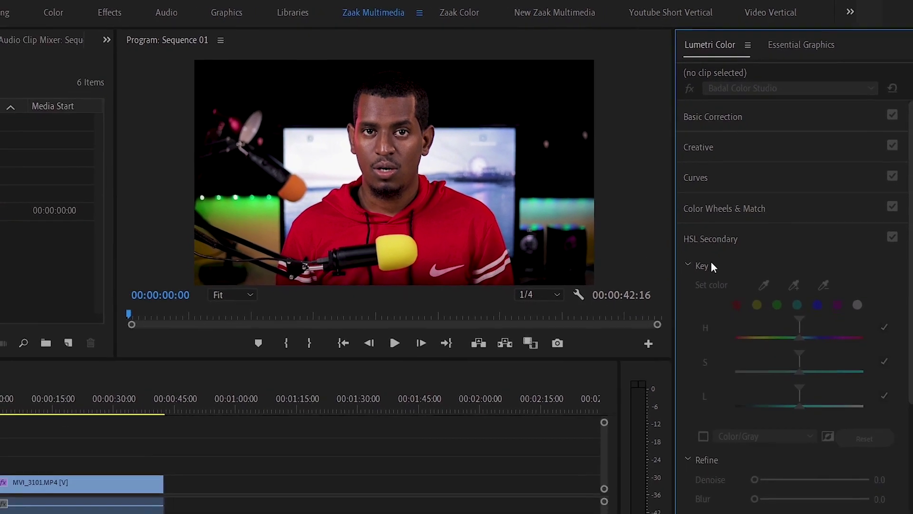
scroll(770, 229, down, 1)
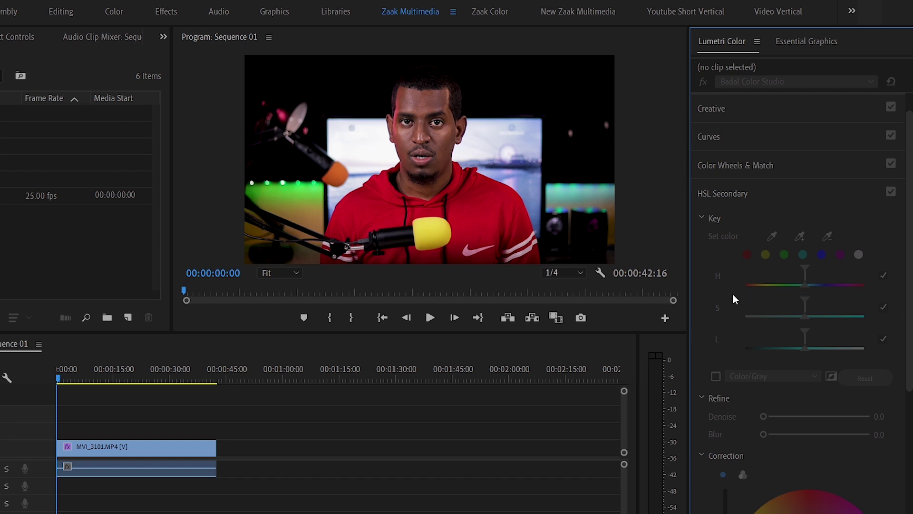
click(112, 449)
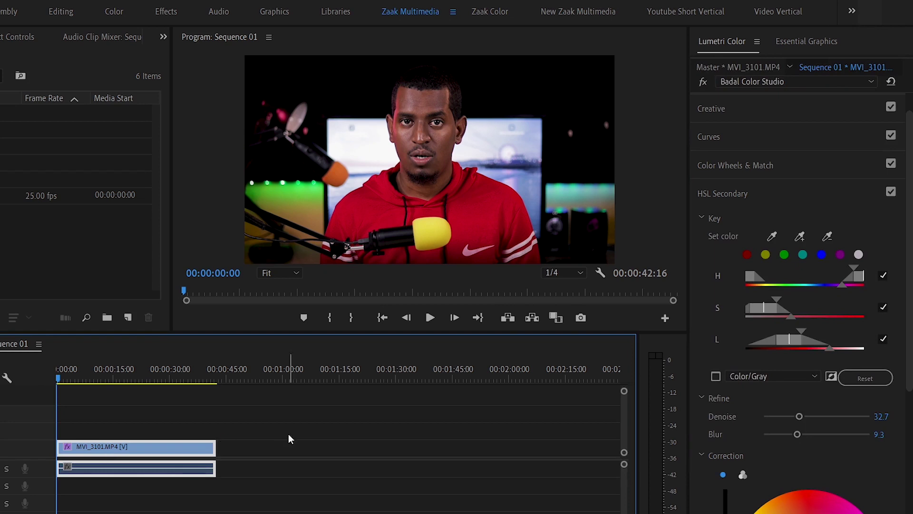
click(802, 254)
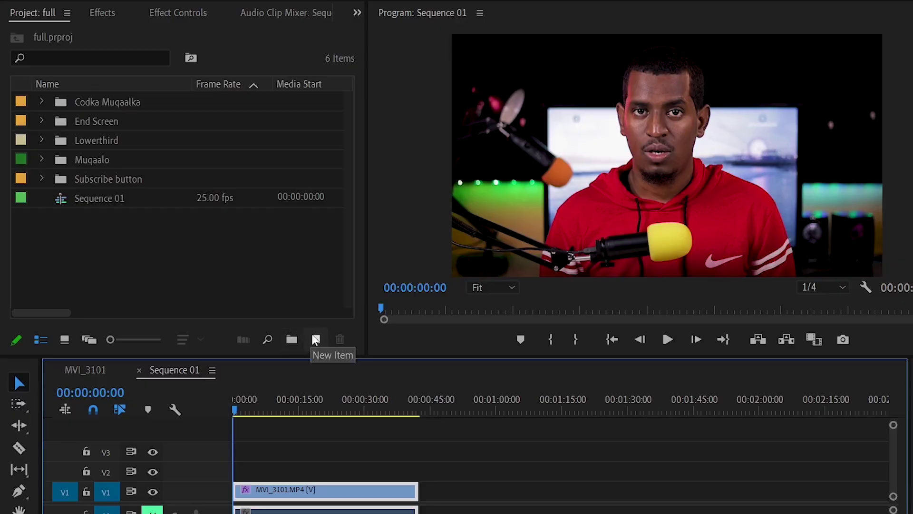
Create a 1920 x 1080, 25 fps, Square Pixels adjustment layer
click(315, 338)
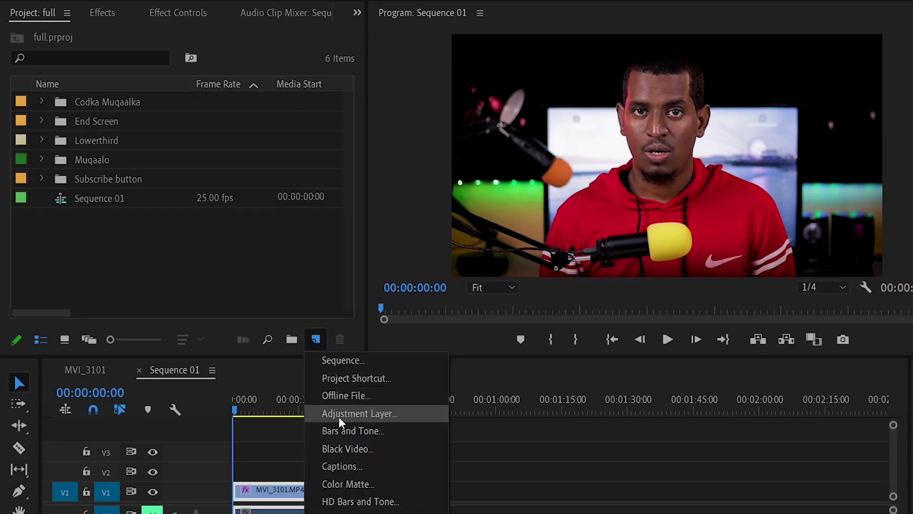
click(373, 416)
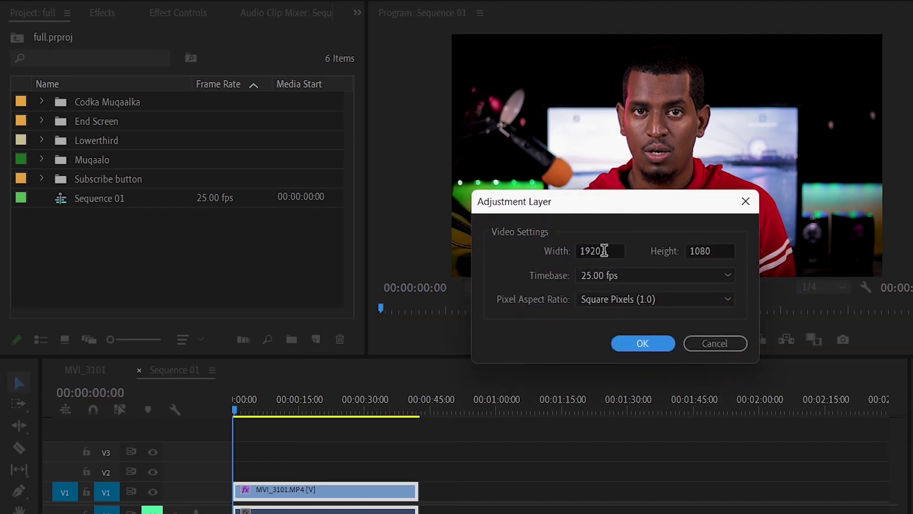
double_click(585, 250)
double_click(706, 249)
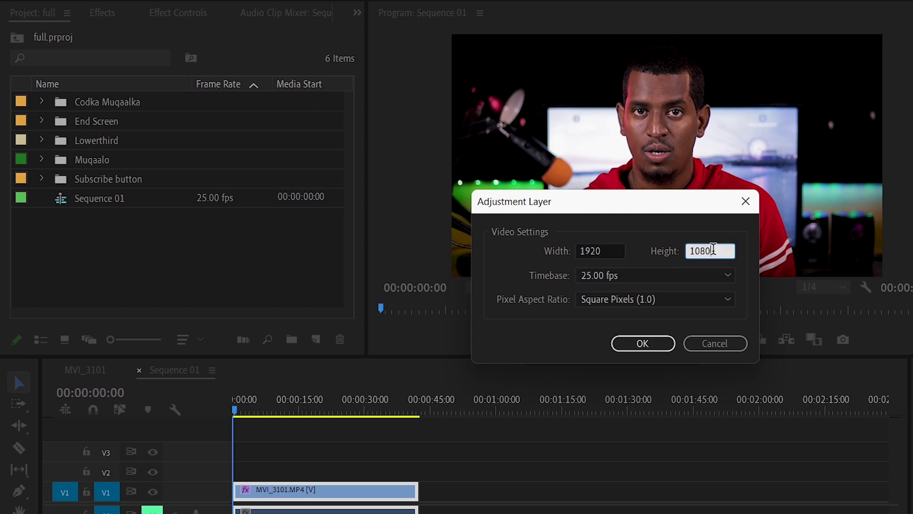
double_click(613, 251)
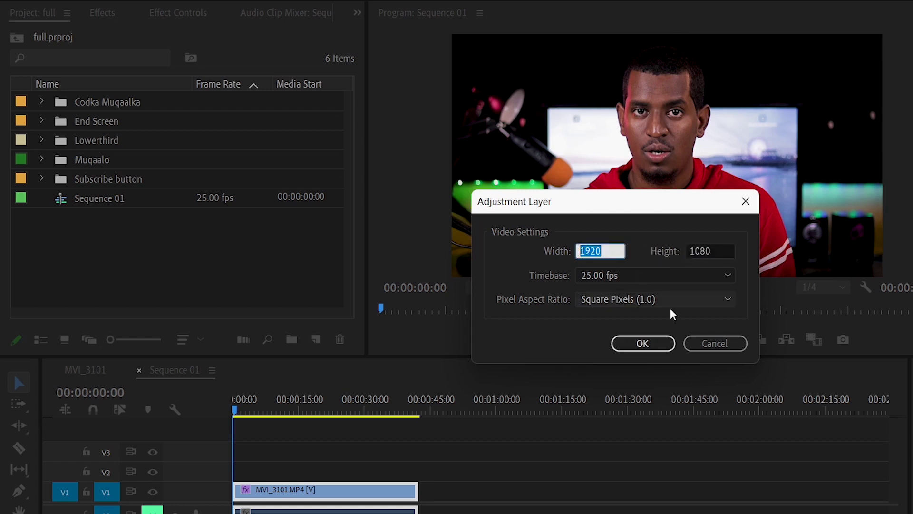
click(632, 346)
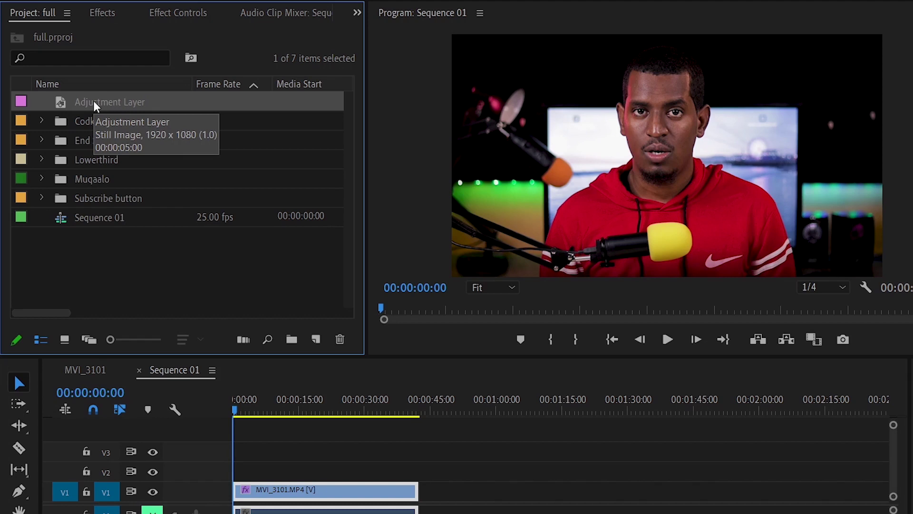
Place the Adjustment Layer on V3 and stretch it to the end of MVI_3101
mouse_move(94, 101)
mouse_down()
mouse_move(246, 433)
mouse_move(233, 459)
mouse_up()
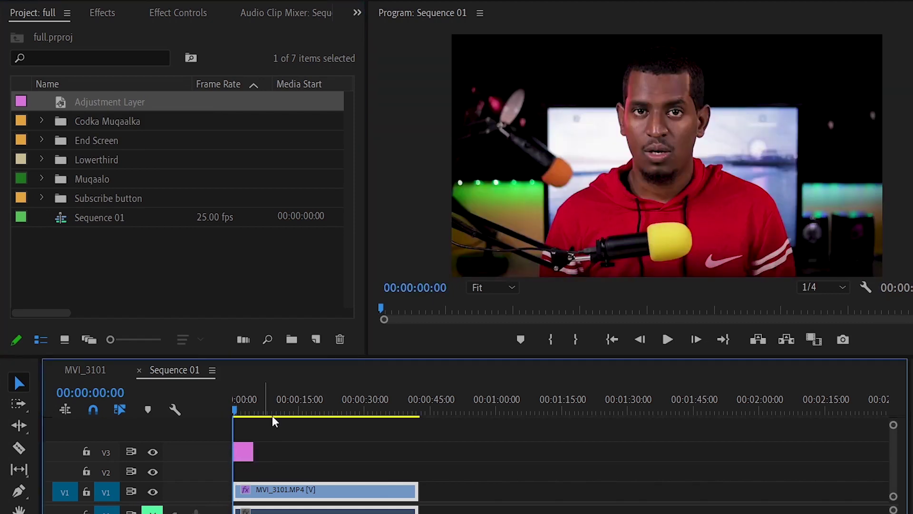
click(245, 453)
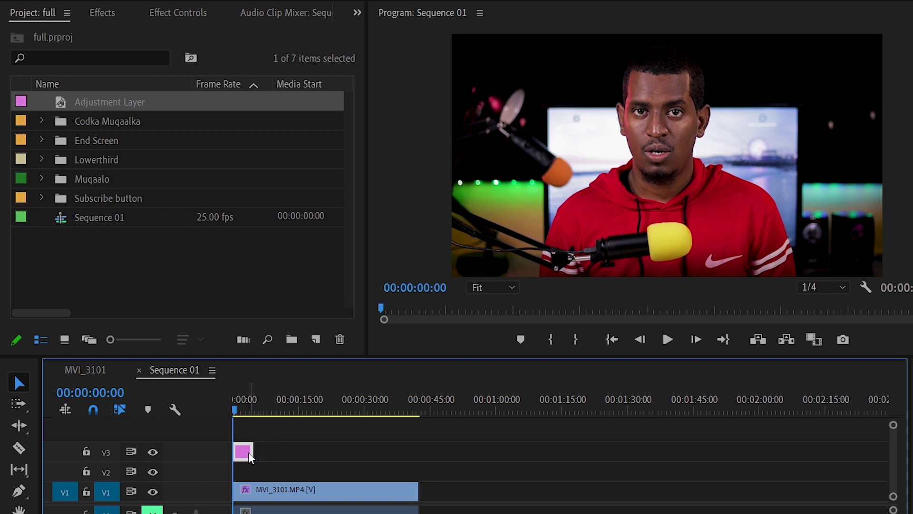
drag(252, 453, 413, 447)
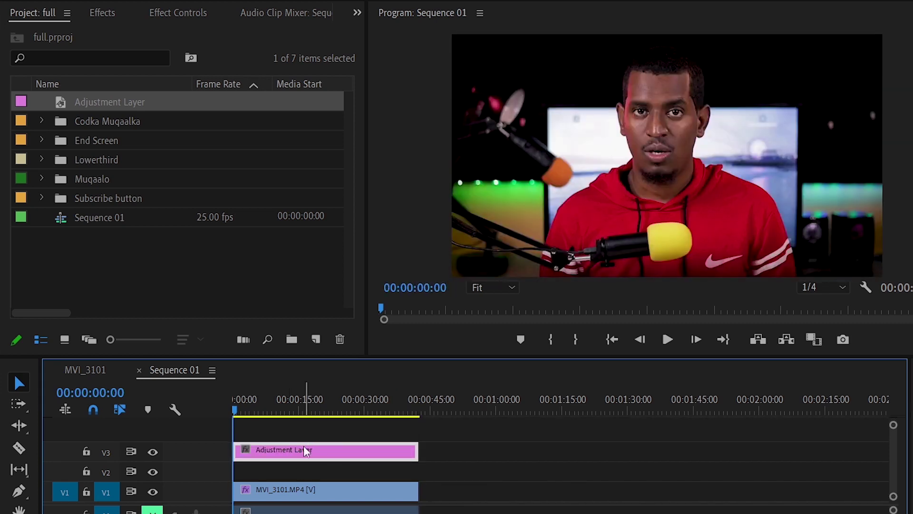
Search effects for 'lumetri color' and drop Lumetri Color onto the Adjustment Layer
click(105, 15)
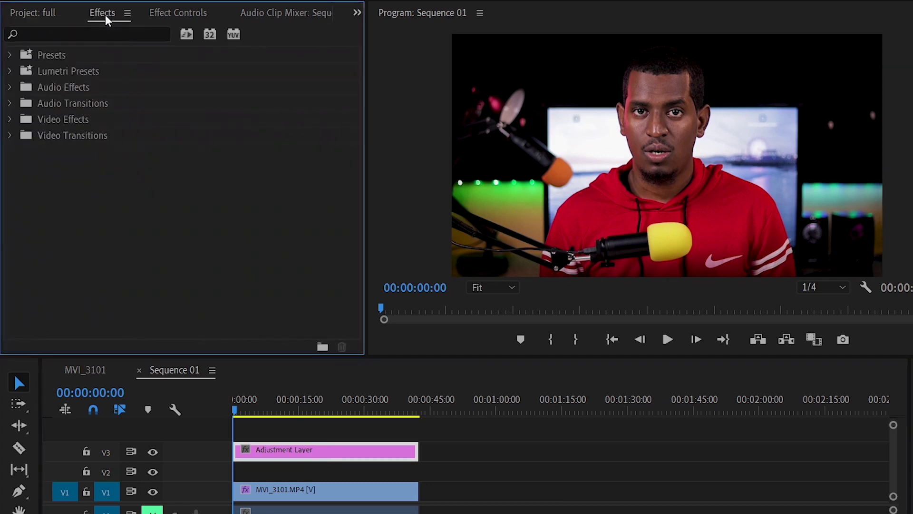
click(95, 36)
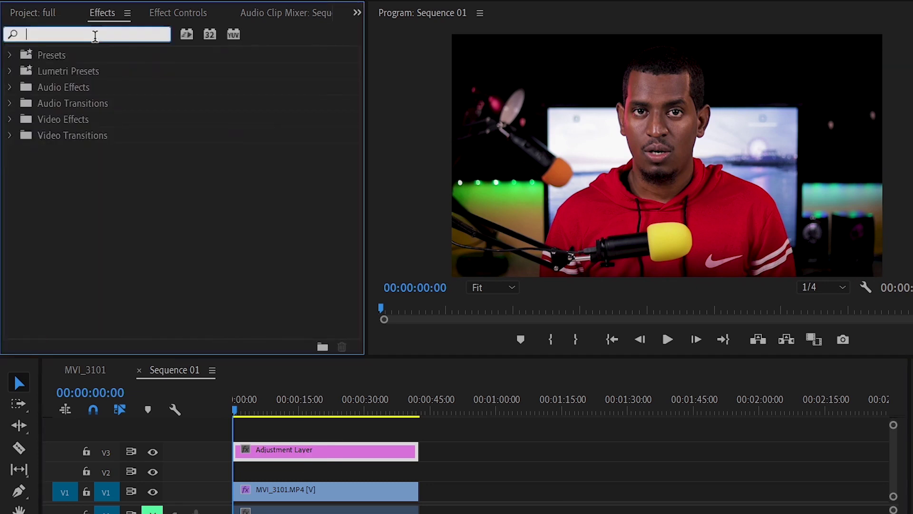
text(lumetri color)
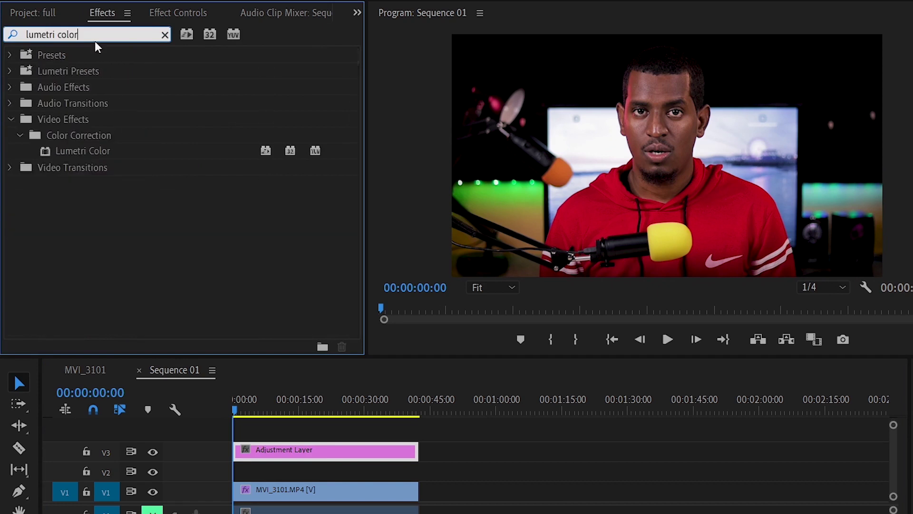
mouse_move(65, 152)
mouse_down()
mouse_move(293, 429)
mouse_move(253, 449)
mouse_move(289, 452)
mouse_up()
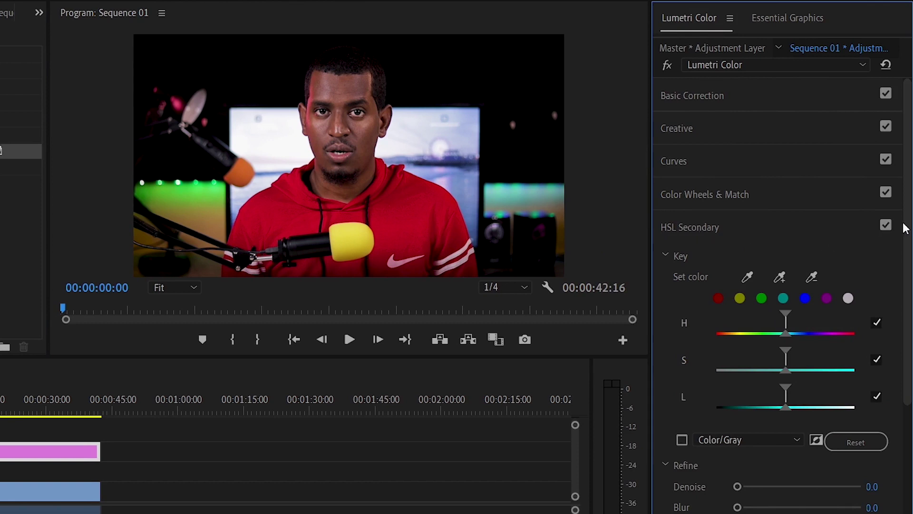
Scroll to HSL Secondary and arm the first Set color eyedropper
drag(907, 235, 909, 284)
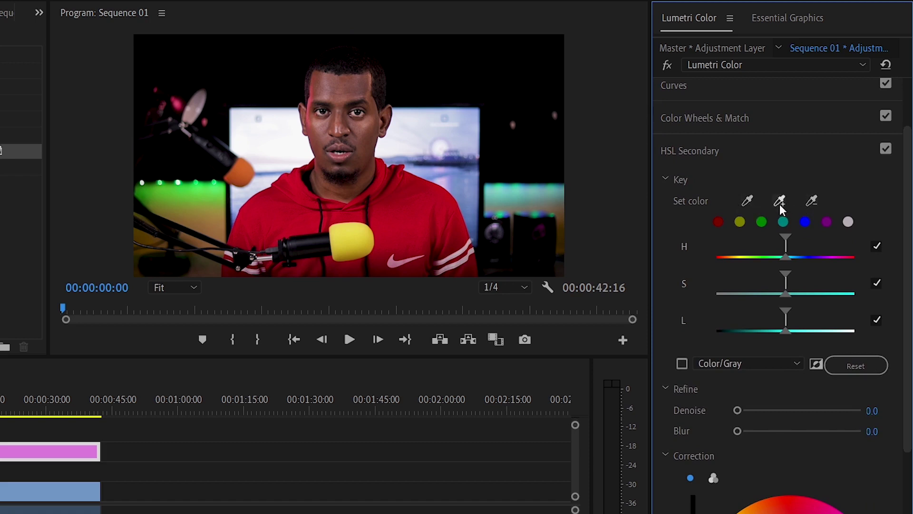
click(746, 199)
Sample the red hoodie as the key colour and enable the Color/Gray mask preview
click(403, 211)
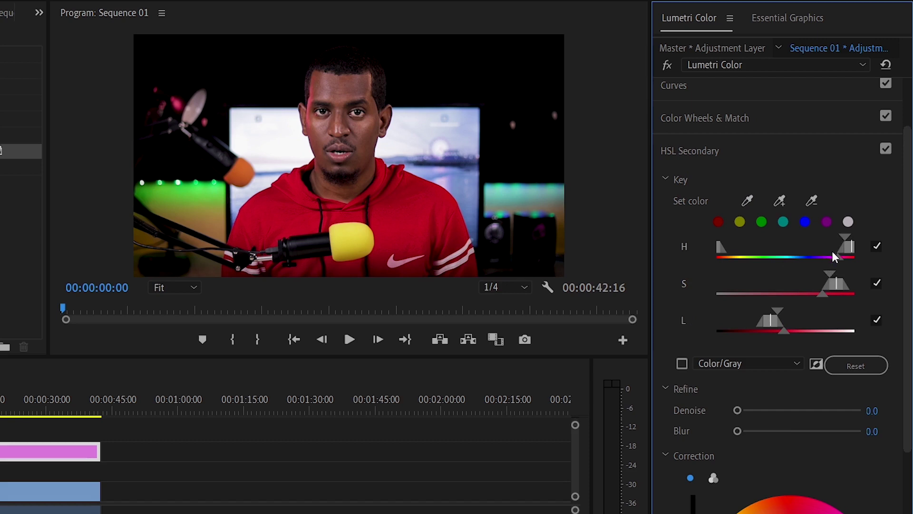
click(682, 363)
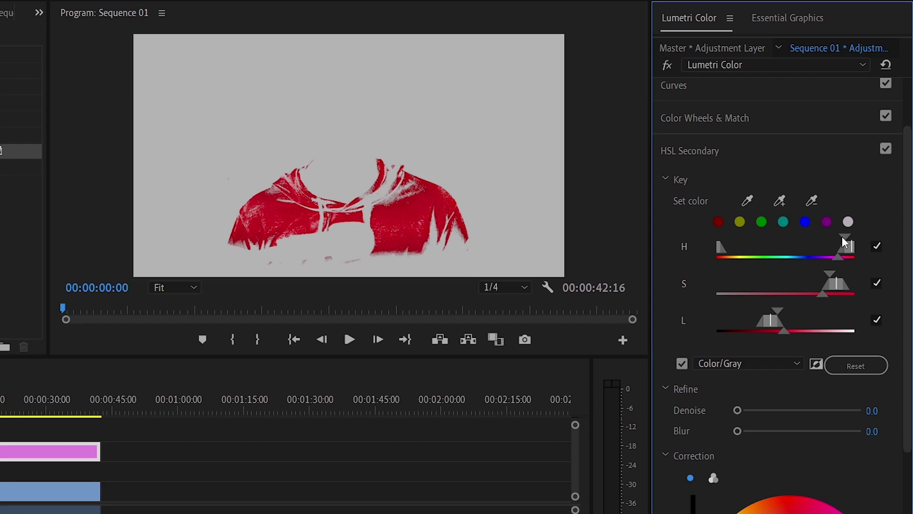
Narrow and shift the hue range to drop the orange patch, then save the project
drag(842, 241, 831, 243)
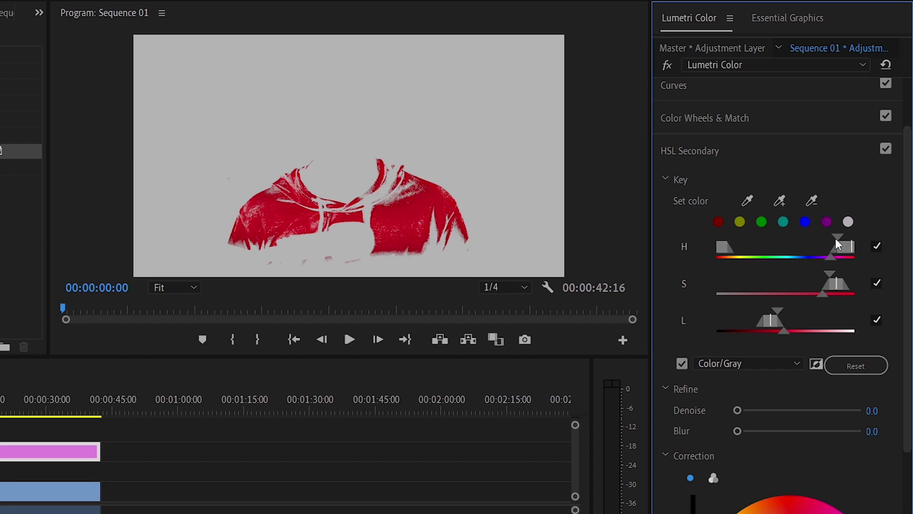
drag(844, 247, 823, 249)
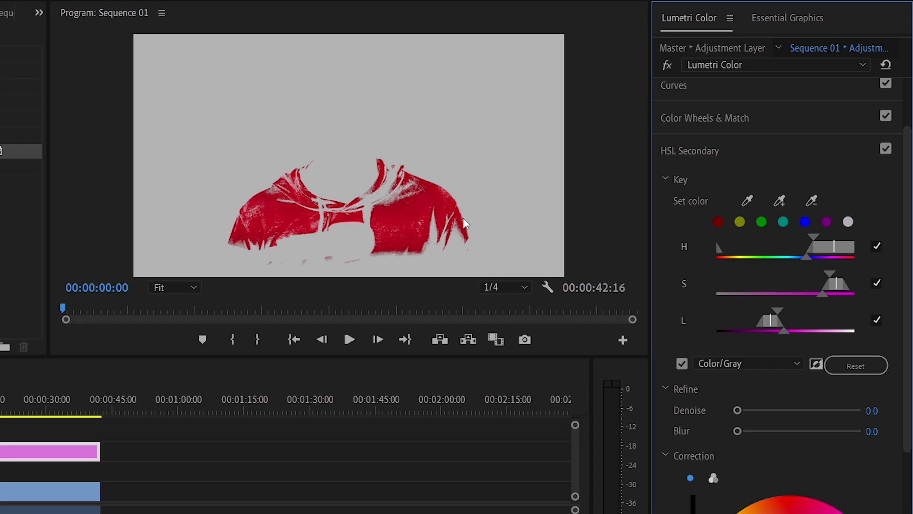
key(ctrl+s)
Fine-tune the hue range and retune the saturation range to catch more hoodie
drag(806, 258, 802, 256)
drag(802, 256, 814, 258)
drag(814, 256, 802, 255)
drag(827, 273, 818, 274)
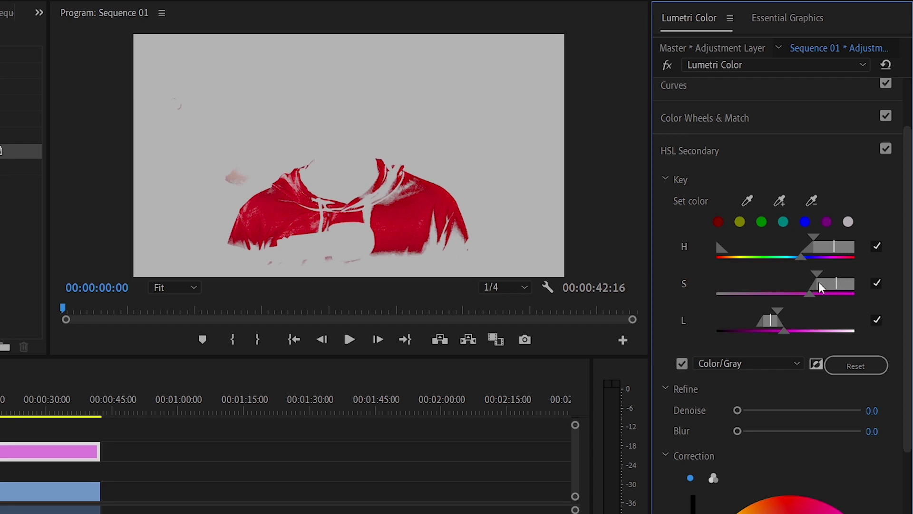
drag(818, 281, 805, 282)
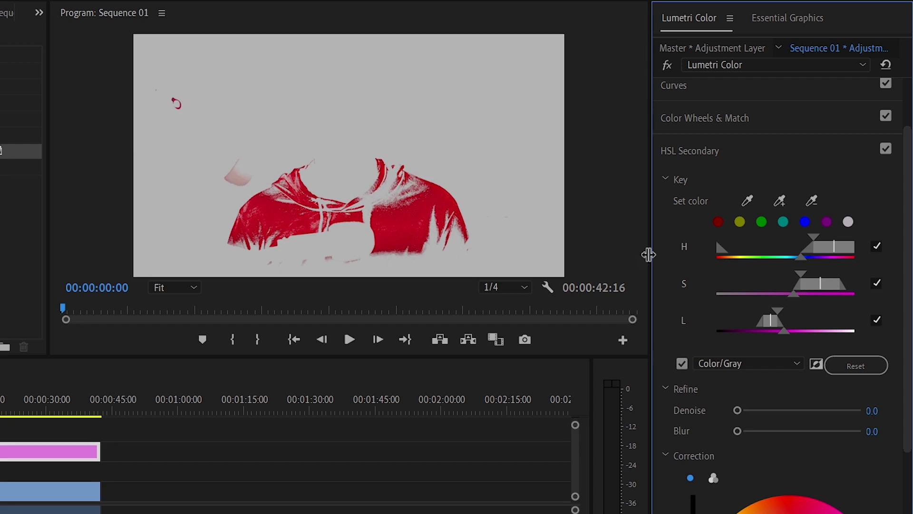
drag(812, 285, 821, 285)
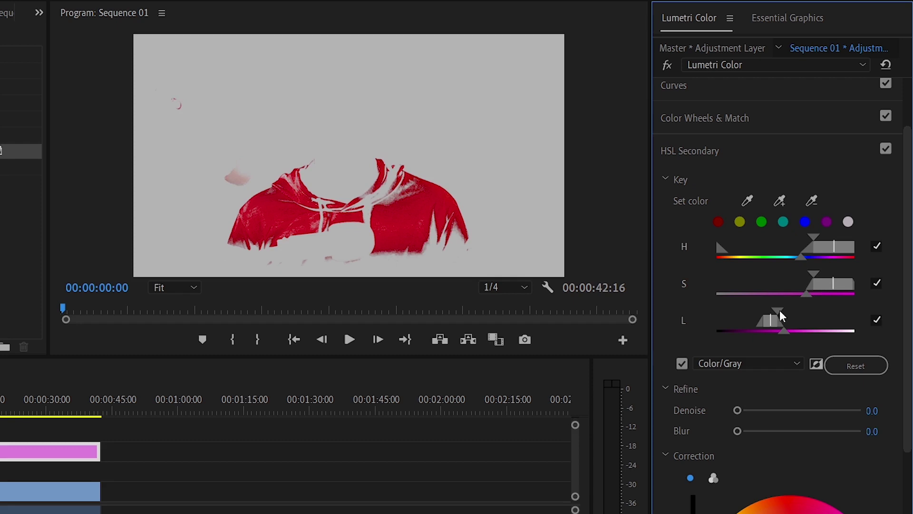
Widen the lightness range to cover the hoodie's lower half and nudge saturation lower
mouse_move(780, 310)
mouse_down()
mouse_move(795, 311)
mouse_move(764, 325)
mouse_move(782, 315)
mouse_up()
drag(813, 275, 810, 274)
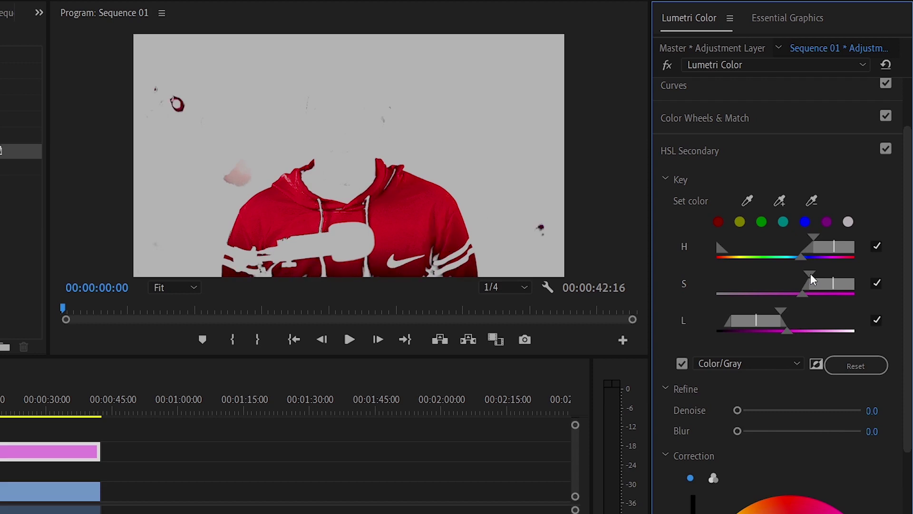
drag(811, 275, 806, 277)
Set Refine Denoise to 21.3 and Blur to 6.0, and turn off the Color/Gray preview
drag(737, 410, 752, 411)
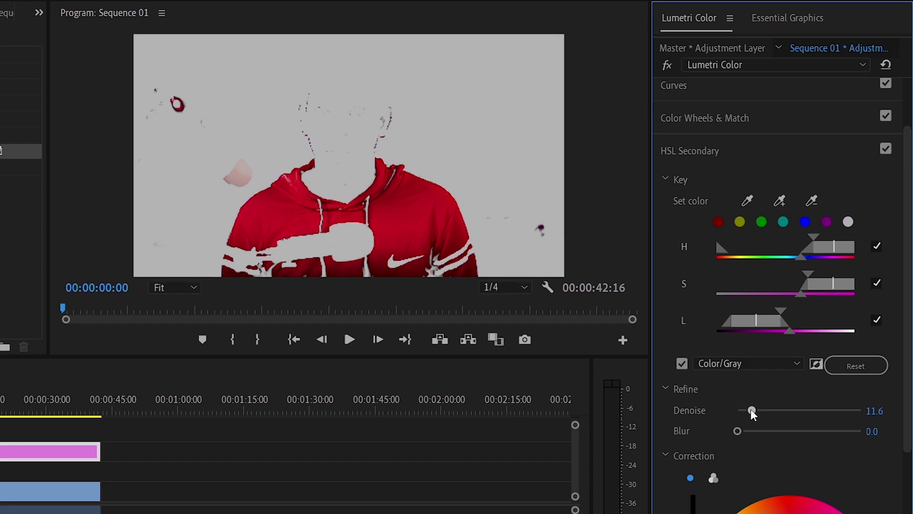
click(762, 431)
click(763, 411)
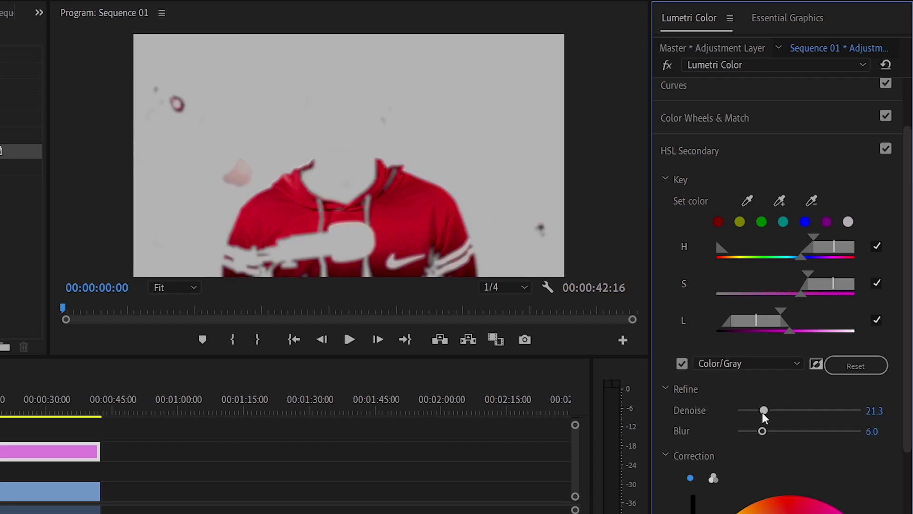
click(681, 363)
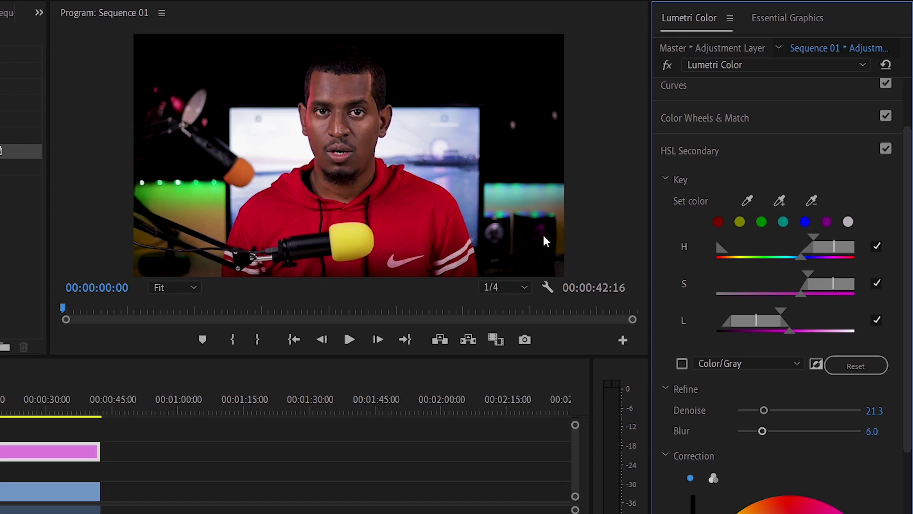
scroll(790, 367, down, 3)
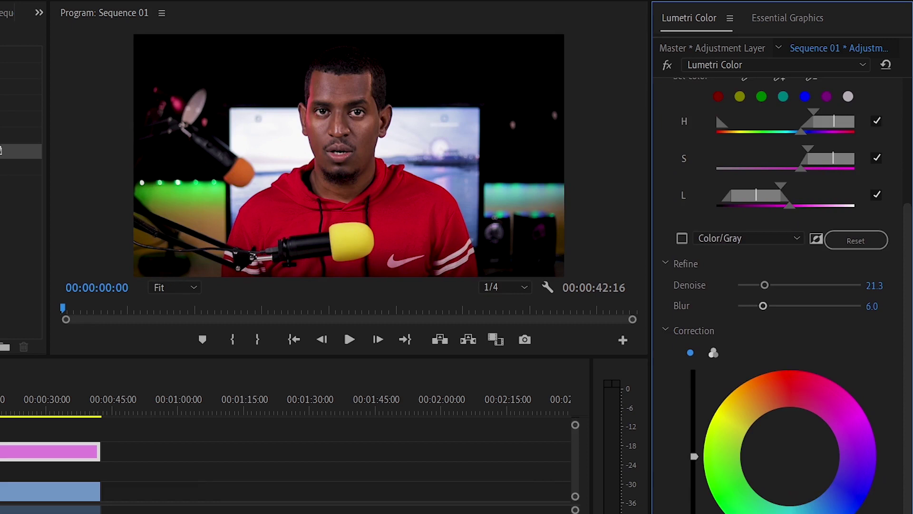
Pull the Correction wheel crosshair toward magenta and fine-tune the hoodie's magenta shade
scroll(844, 442, down, 1)
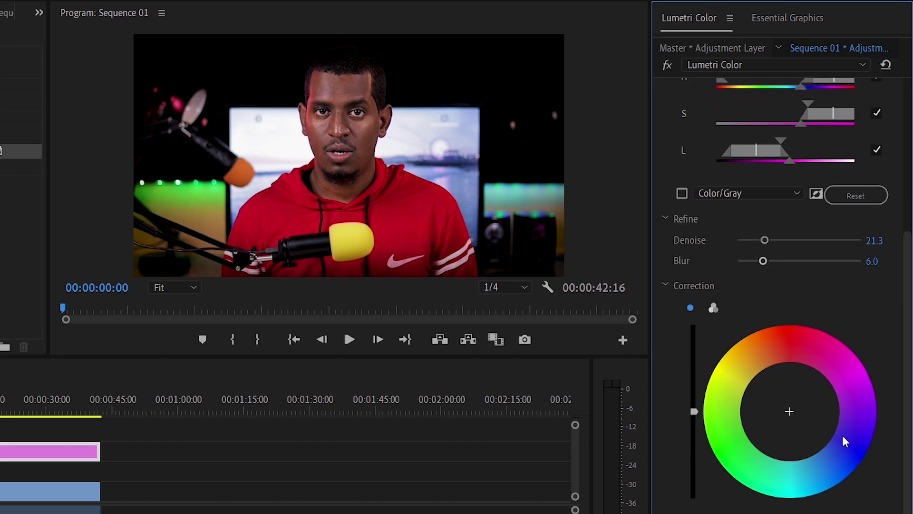
drag(845, 441, 776, 455)
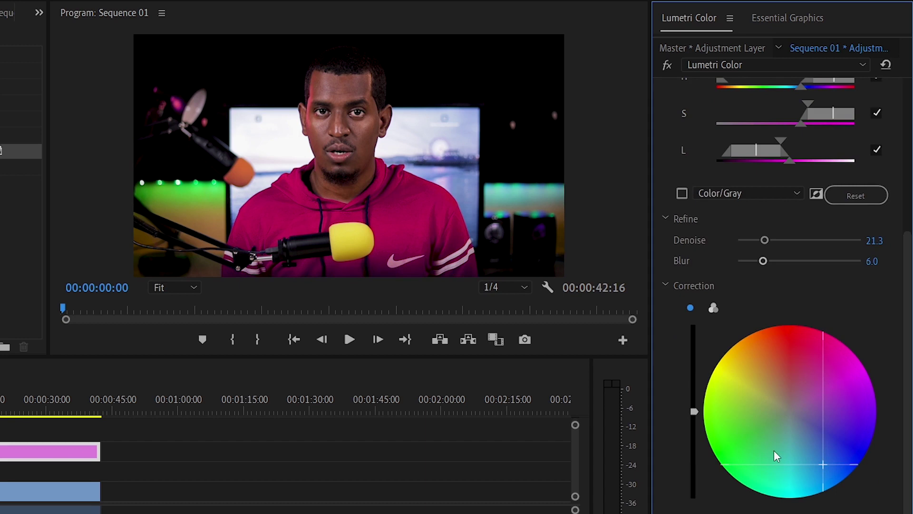
drag(774, 455, 832, 447)
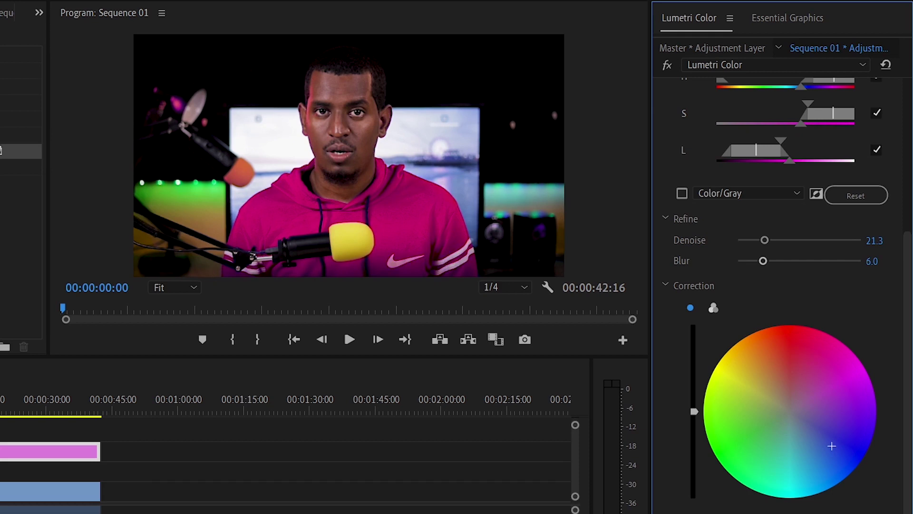
Shift the hoodie correction toward green-cyan on the Correction wheel, giving Temperature -39.4
scroll(780, 333, down, 3)
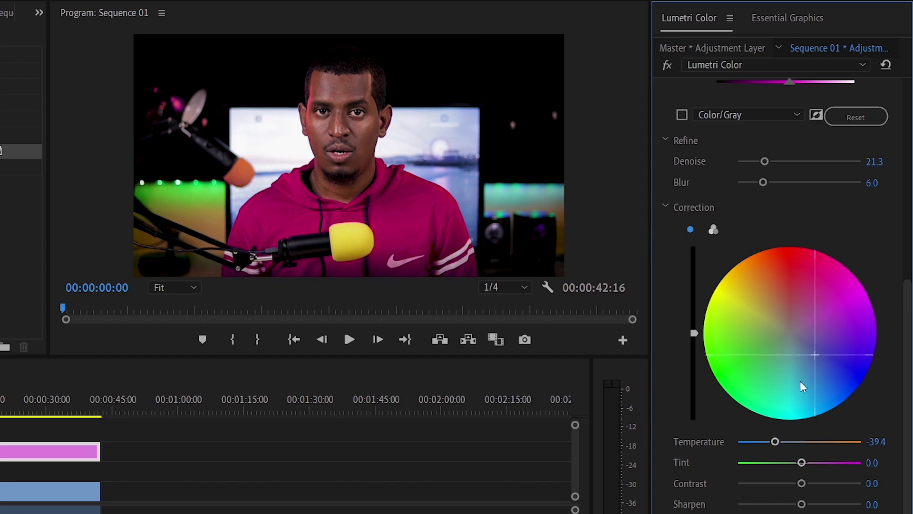
click(749, 401)
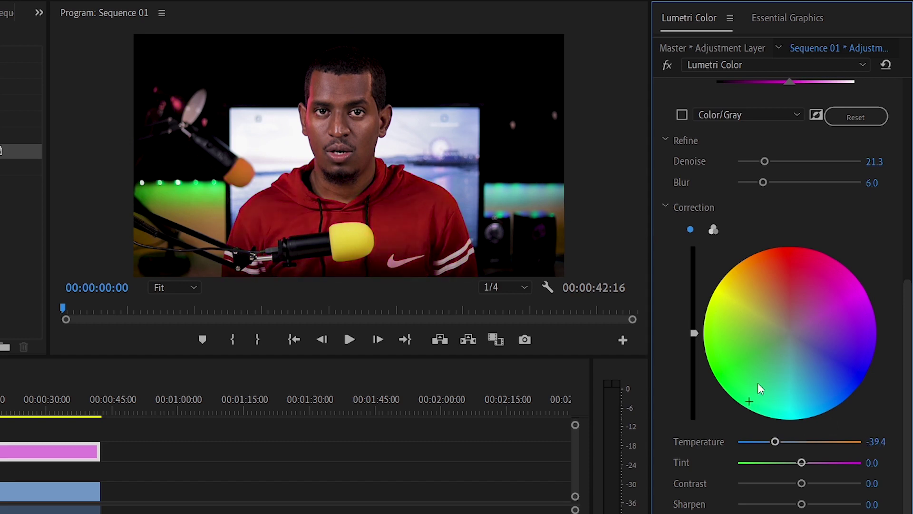